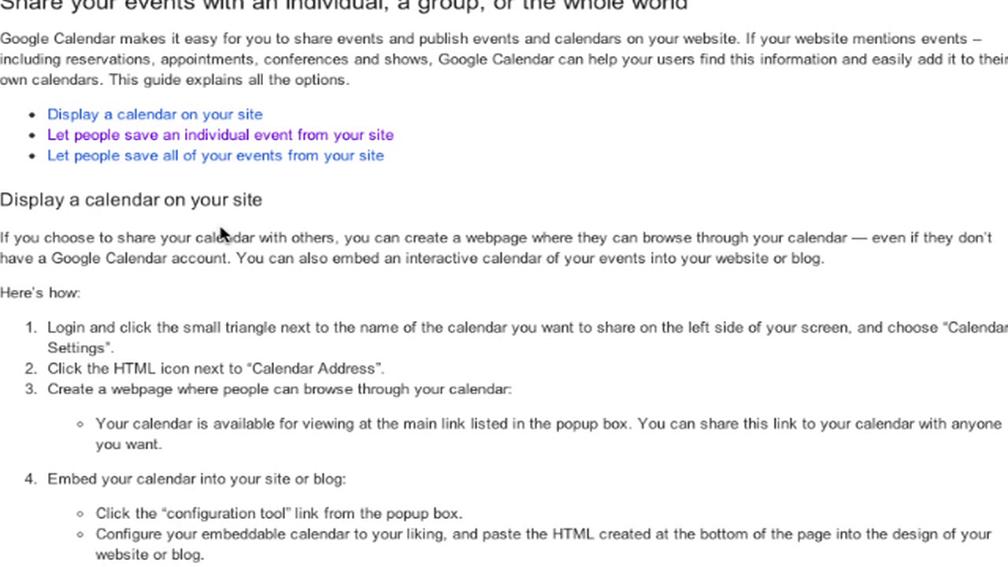
Step: In the individual-event section, enter the title 'Successful Sharing of Google Docs'
{"action": "left_click", "coordinate": [272, 135]}
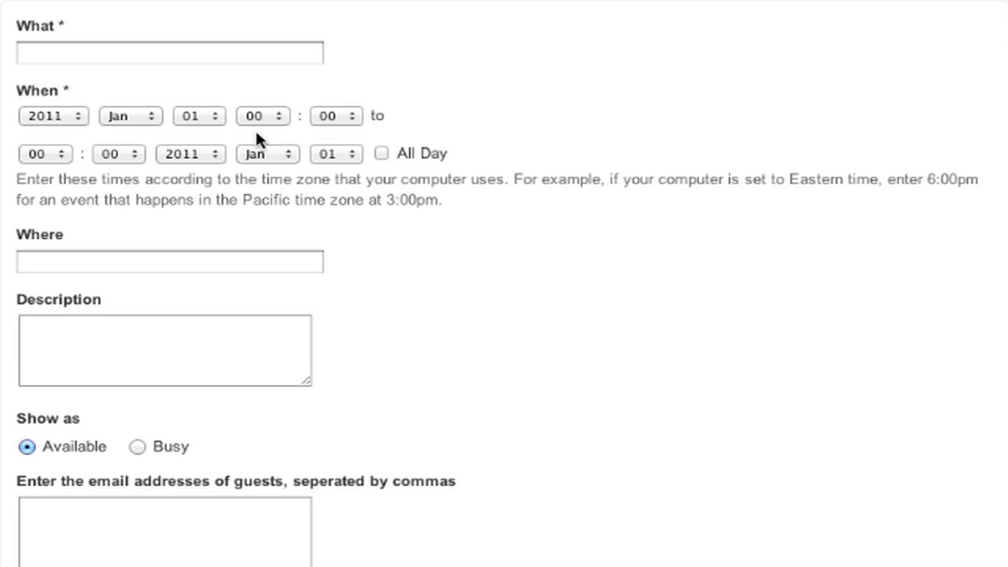
{"action": "left_click", "coordinate": [132, 52]}
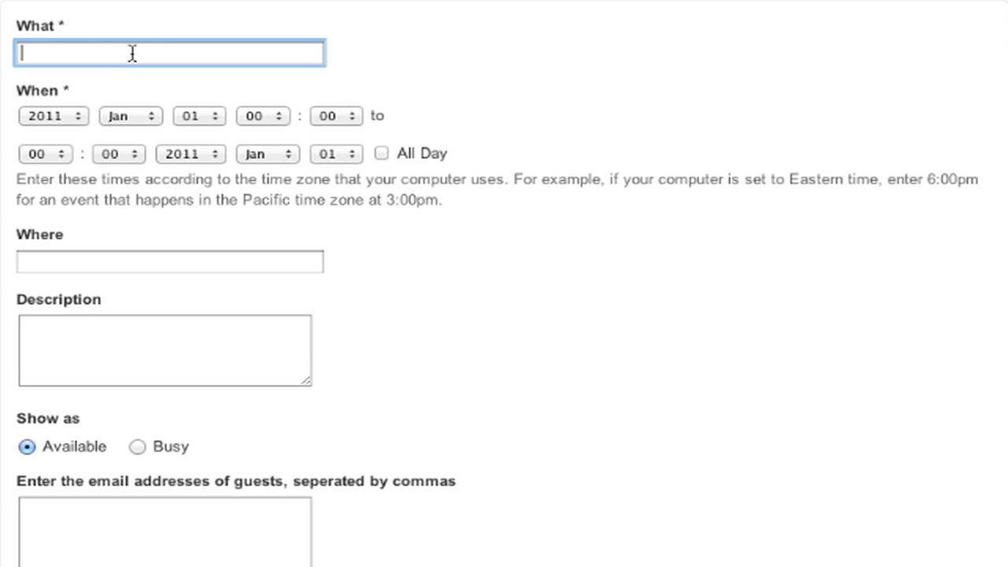
{"action": "type", "text": "S"}
Step: Set the event start to 2011 Oct 10 at 13:30
{"action": "left_click", "coordinate": [127, 116]}
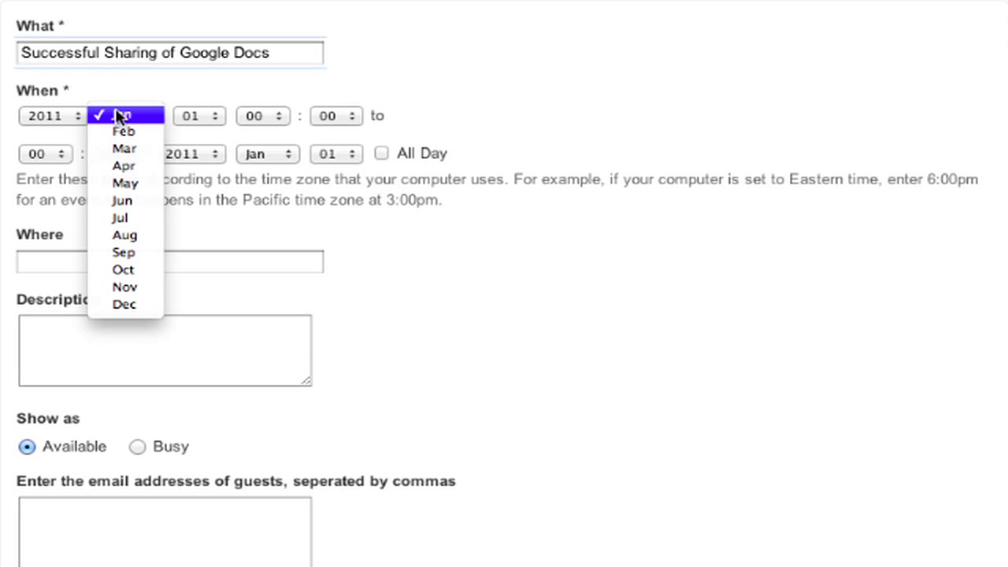
{"action": "left_click", "coordinate": [134, 270]}
{"action": "left_click", "coordinate": [210, 118]}
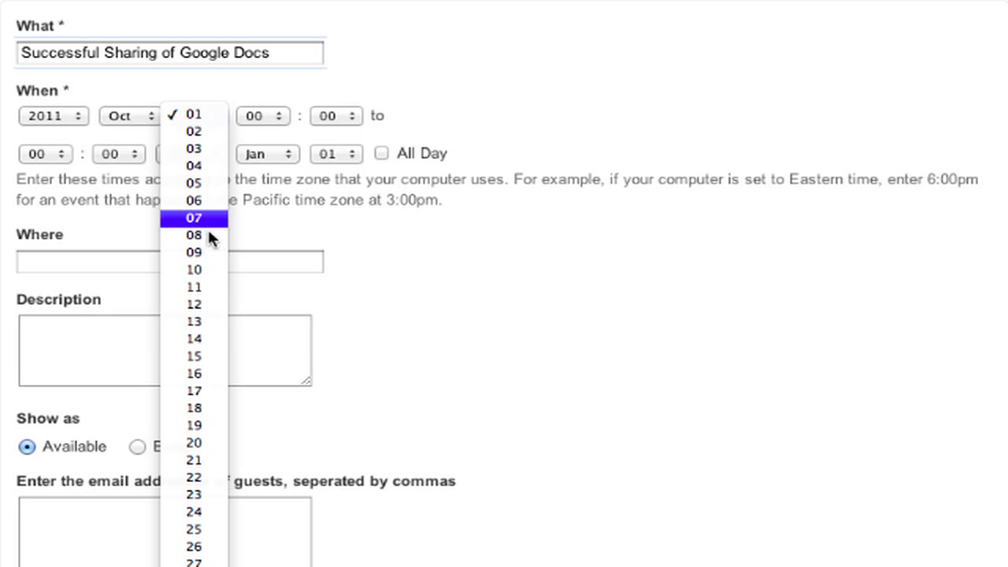
{"action": "left_click", "coordinate": [205, 276]}
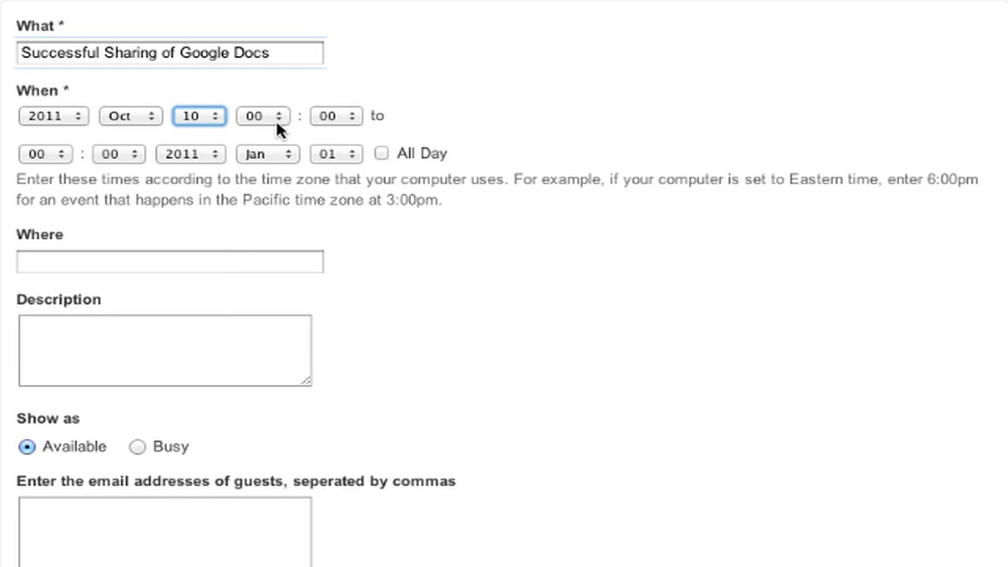
{"action": "left_click", "coordinate": [275, 119]}
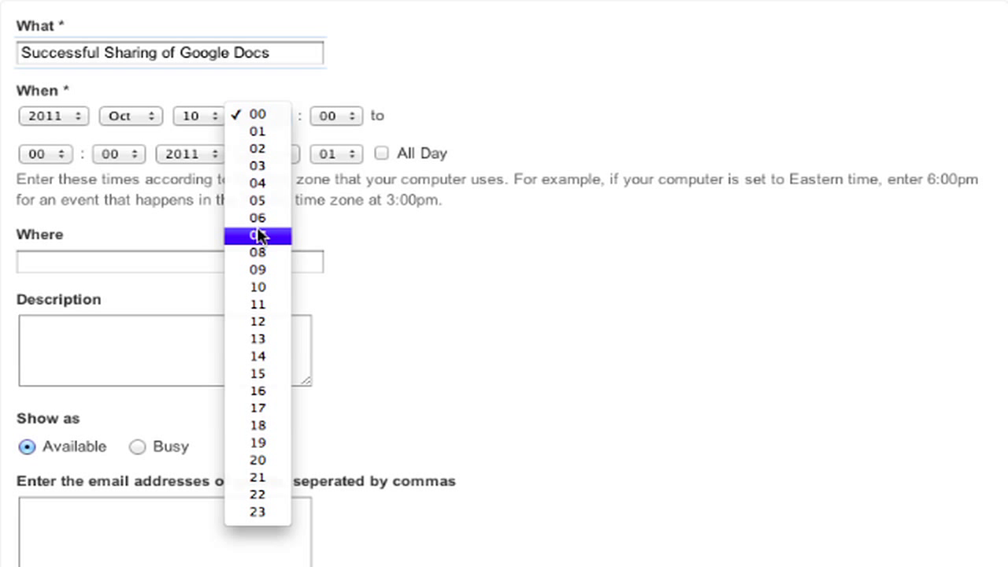
{"action": "left_click", "coordinate": [263, 339]}
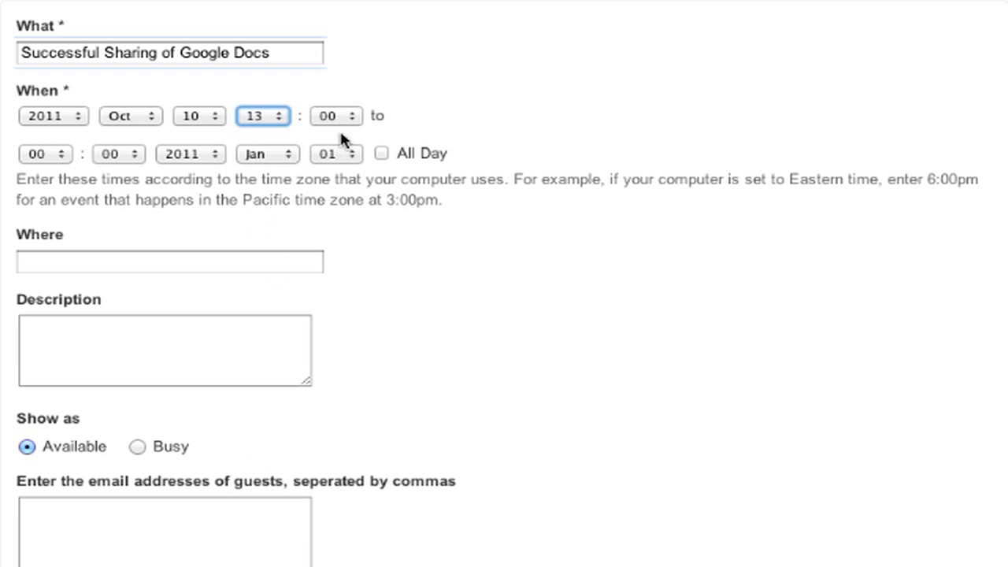
{"action": "left_click", "coordinate": [337, 117]}
{"action": "left_click", "coordinate": [343, 149]}
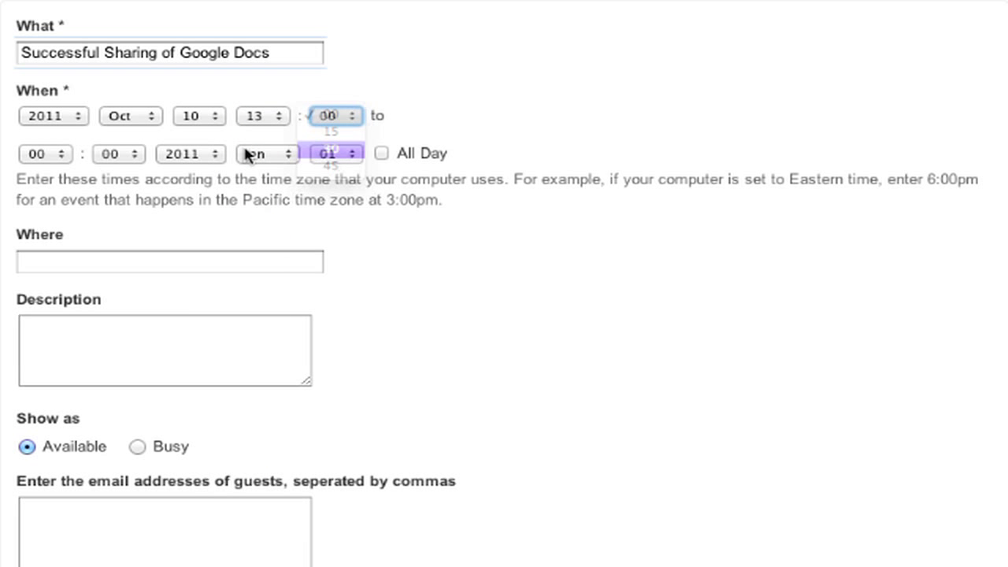
Step: Set the event end to 15:30 on 2011 Oct 10
{"action": "left_click", "coordinate": [64, 154]}
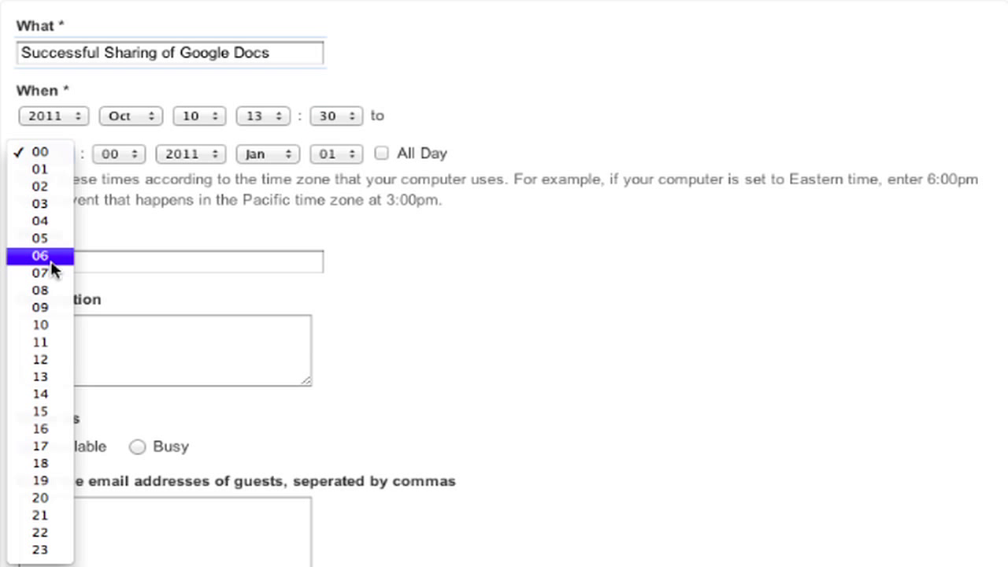
{"action": "left_click", "coordinate": [57, 413]}
{"action": "left_click", "coordinate": [132, 155]}
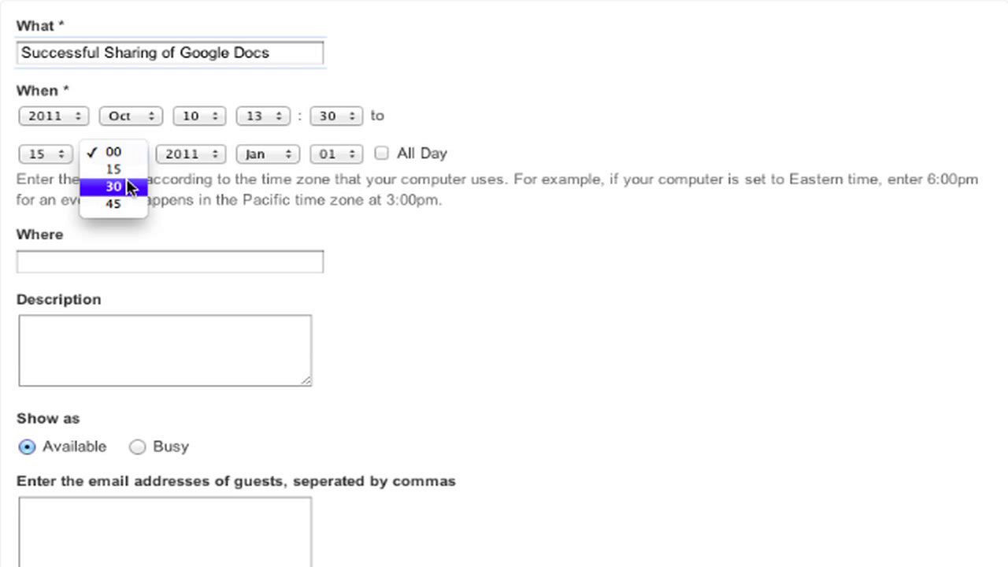
{"action": "left_click", "coordinate": [130, 187]}
{"action": "left_click", "coordinate": [266, 155]}
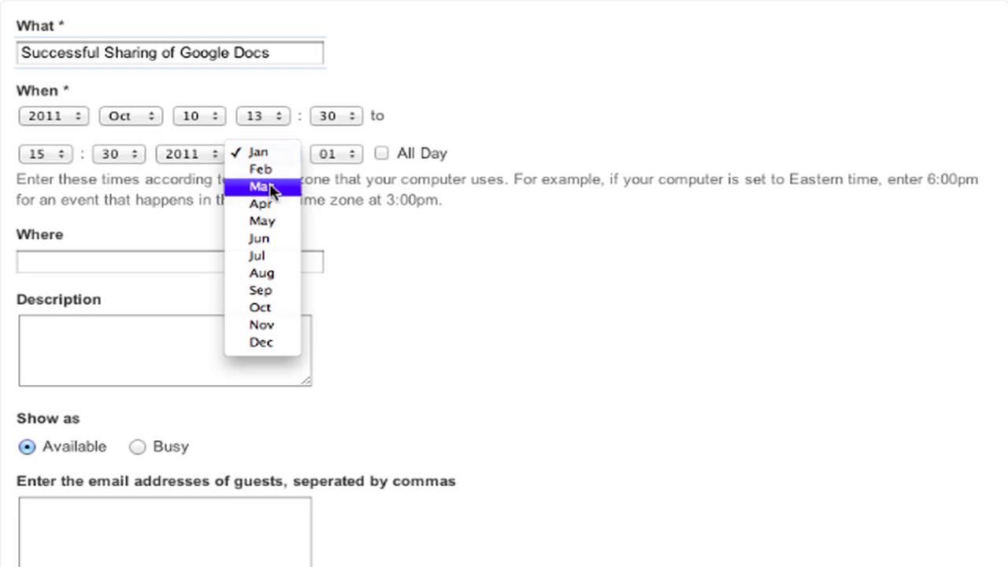
{"action": "left_click", "coordinate": [273, 309]}
{"action": "left_click", "coordinate": [349, 155]}
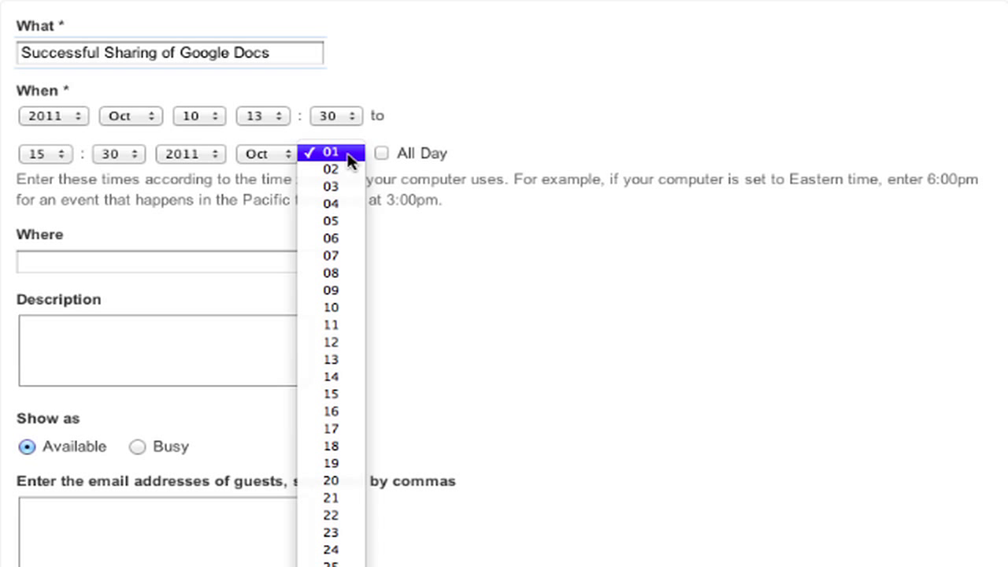
{"action": "left_click", "coordinate": [337, 309]}
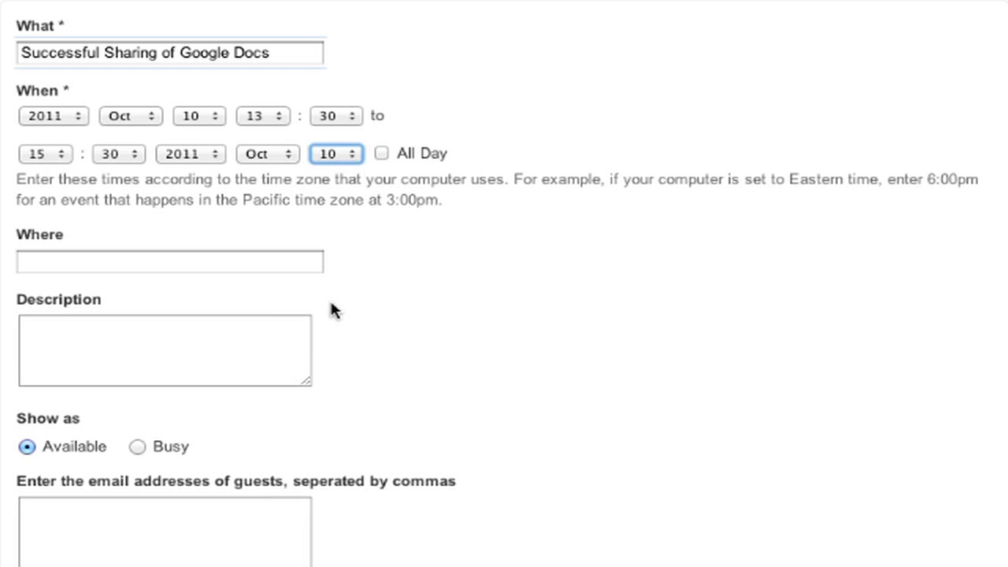
Step: Paste Eastfield Global Magnet School as the location and the agenda link as the description
{"action": "left_click", "coordinate": [164, 261]}
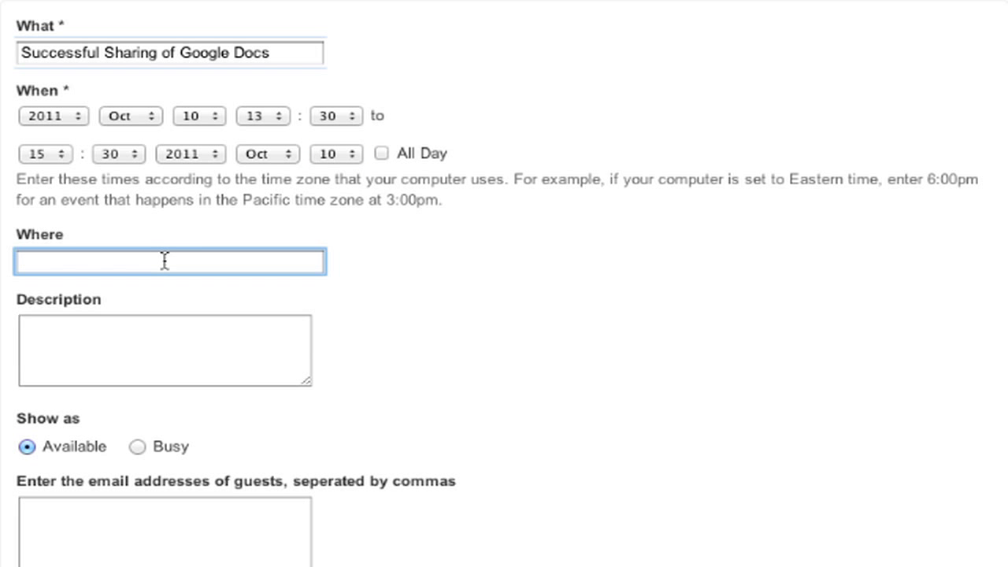
{"action": "type", "text": "Eastfield Global Magnet School"}
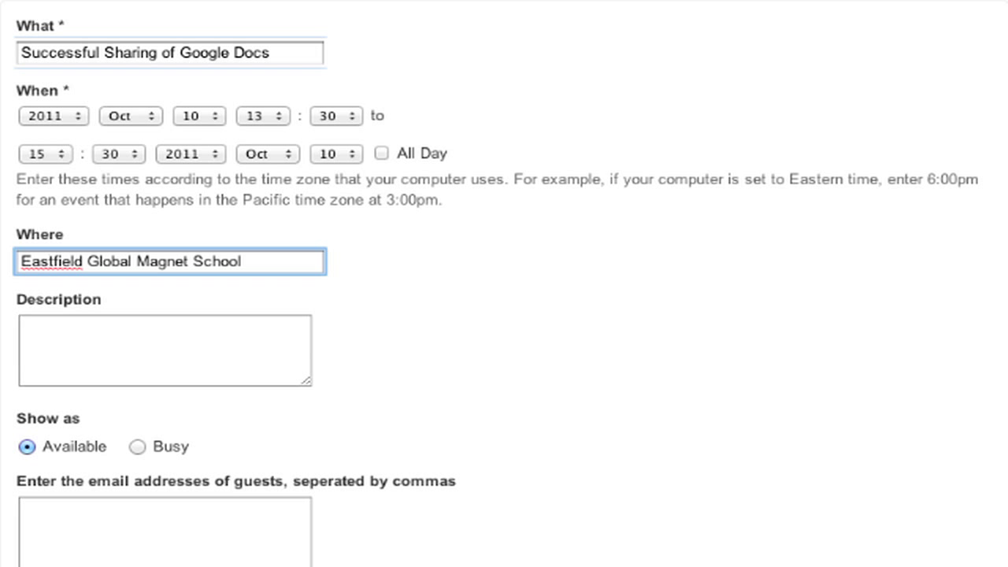
{"action": "left_click", "coordinate": [22, 325]}
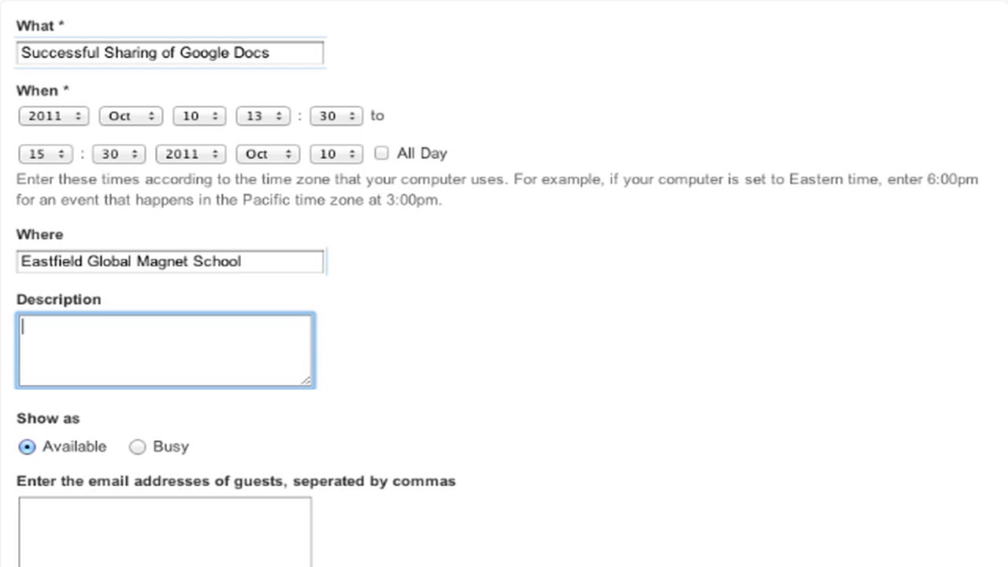
{"action": "type", "text": "Agenda: http://tech.mcdowell.k12.nc.us/sharing"}
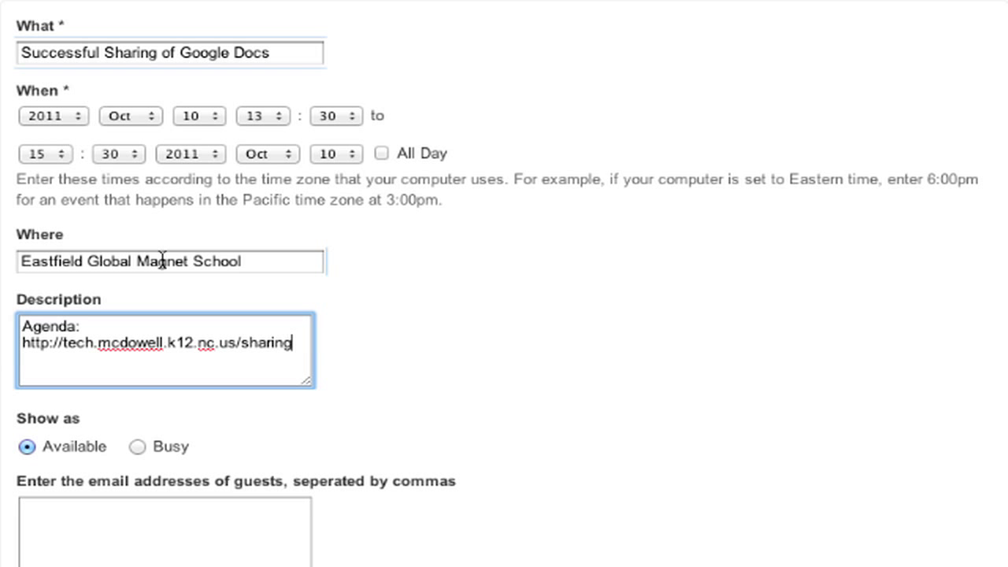
Step: Show the event as Busy instead of Available
{"action": "scroll", "coordinate": [63, 432], "scroll_direction": "down", "scroll_amount": 1}
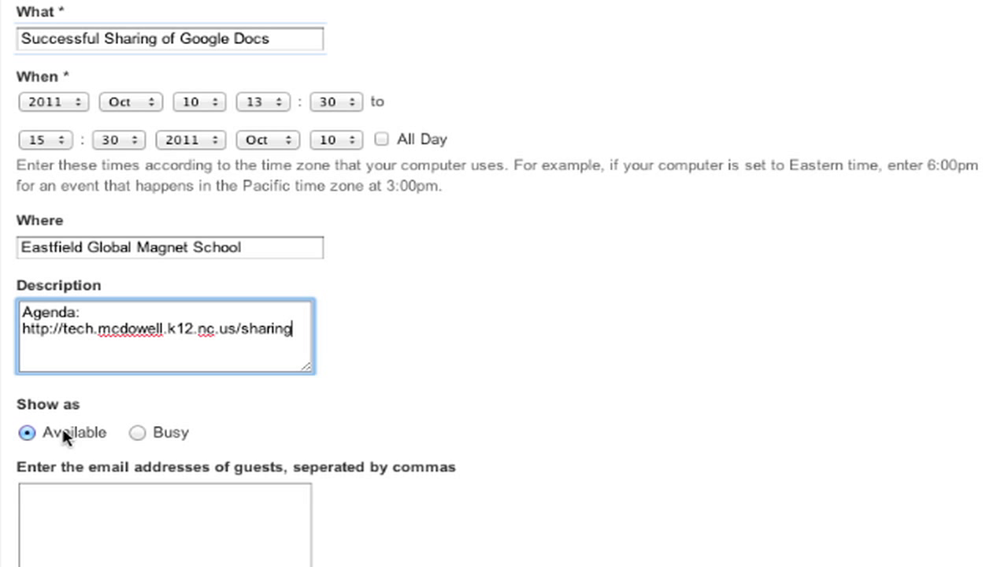
{"action": "left_click", "coordinate": [139, 434]}
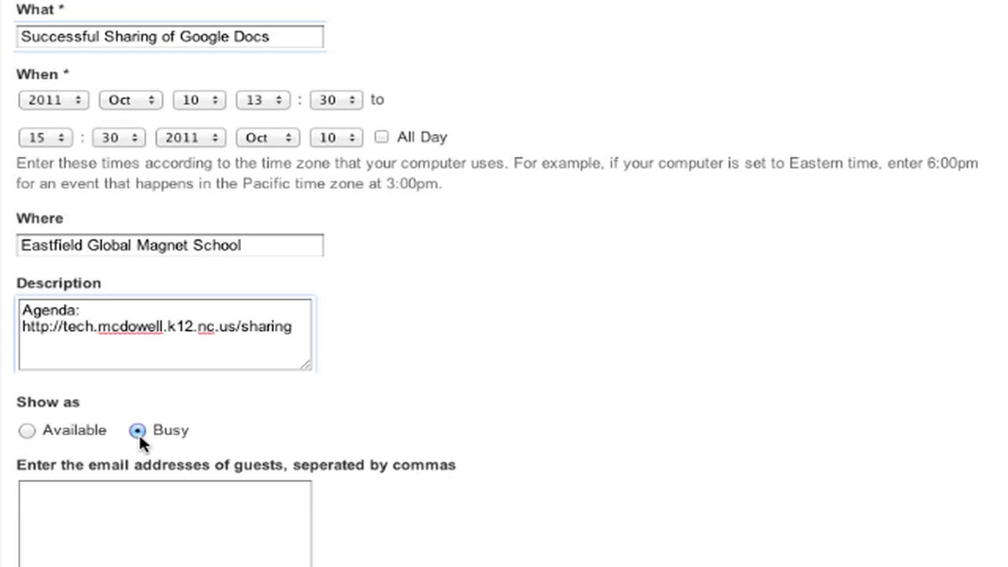
{"action": "scroll", "coordinate": [139, 433], "scroll_direction": "down", "scroll_amount": 1}
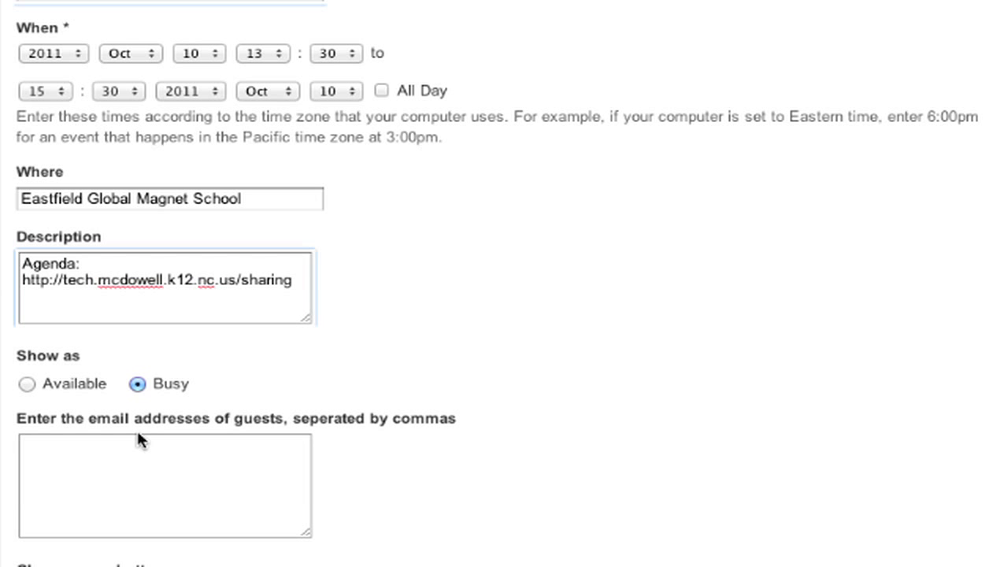
{"action": "scroll", "coordinate": [136, 428], "scroll_direction": "down", "scroll_amount": 1}
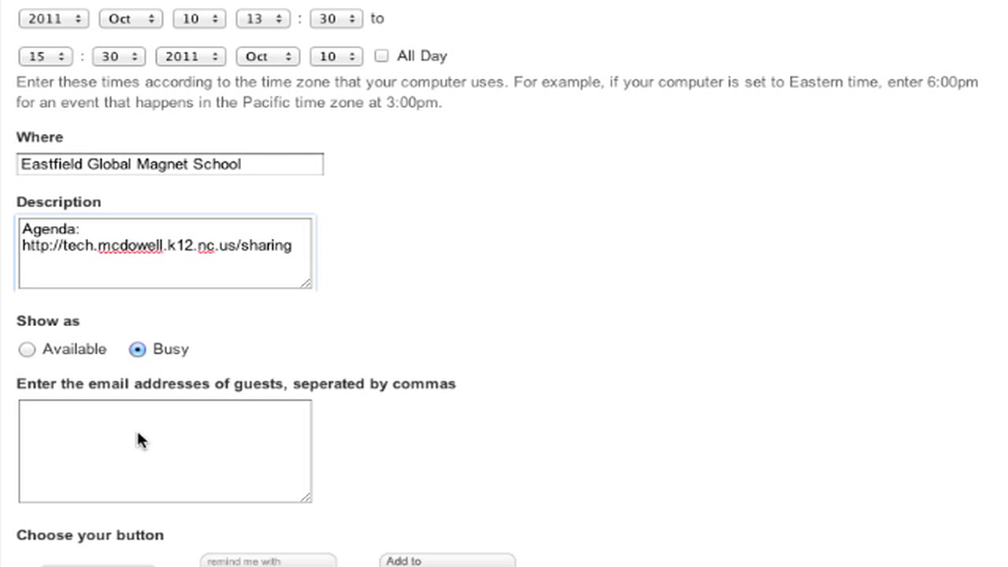
{"action": "scroll", "coordinate": [138, 426], "scroll_direction": "down", "scroll_amount": 2}
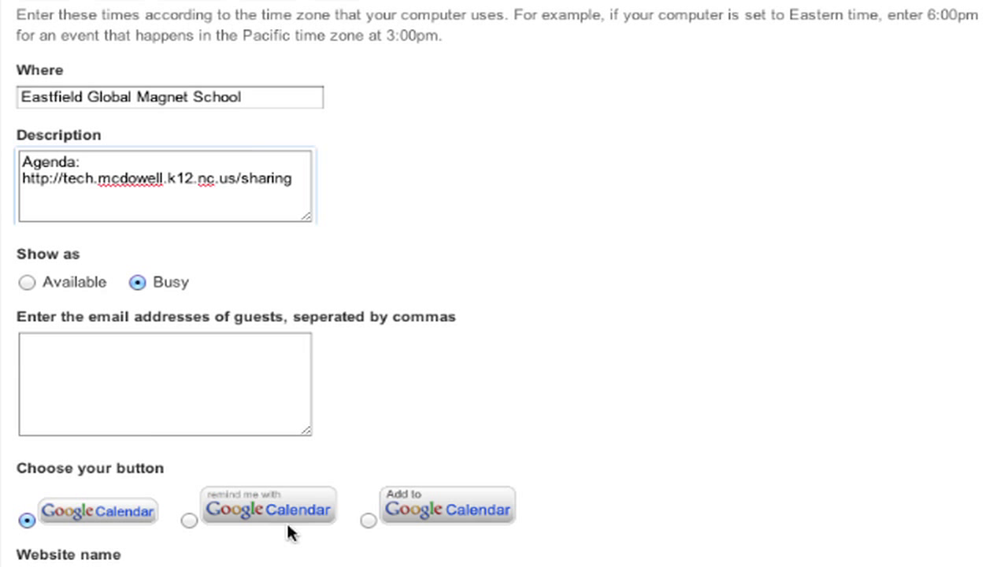
Step: Choose the 'remind me with' button style, create the button HTML and select all the code
{"action": "left_click", "coordinate": [190, 520]}
{"action": "scroll", "coordinate": [193, 526], "scroll_direction": "down", "scroll_amount": 3}
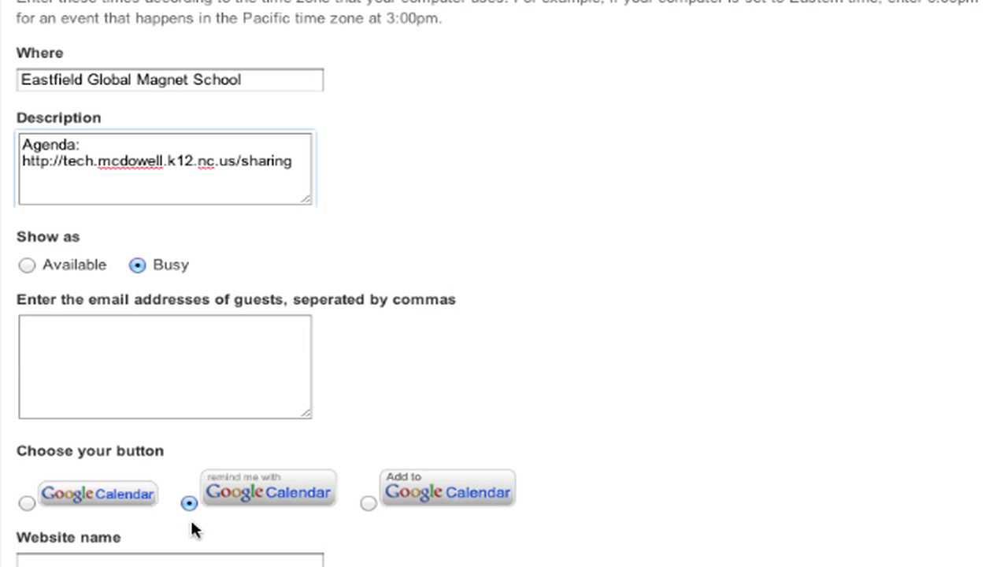
{"action": "scroll", "coordinate": [192, 526], "scroll_direction": "down", "scroll_amount": 2}
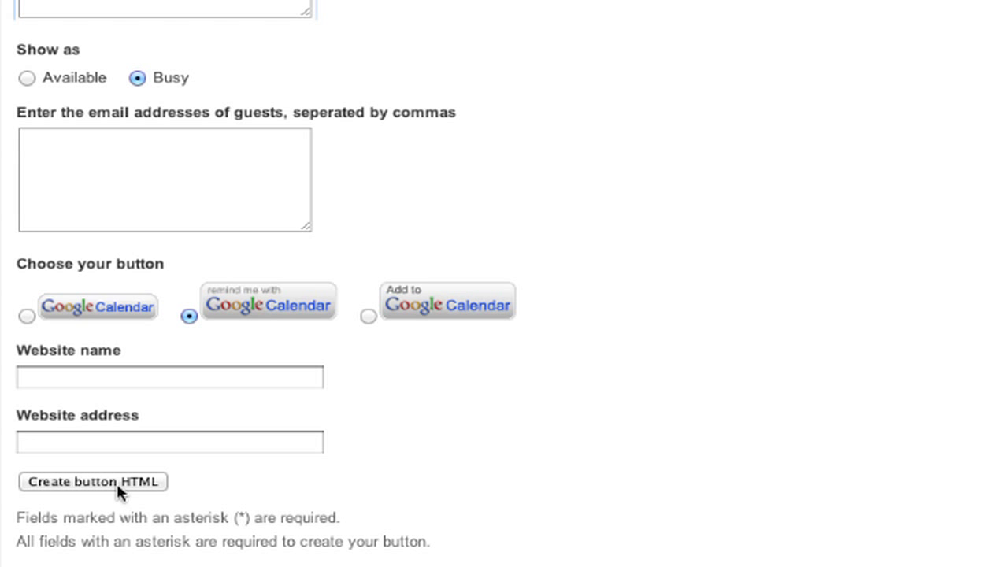
{"action": "left_click", "coordinate": [93, 481]}
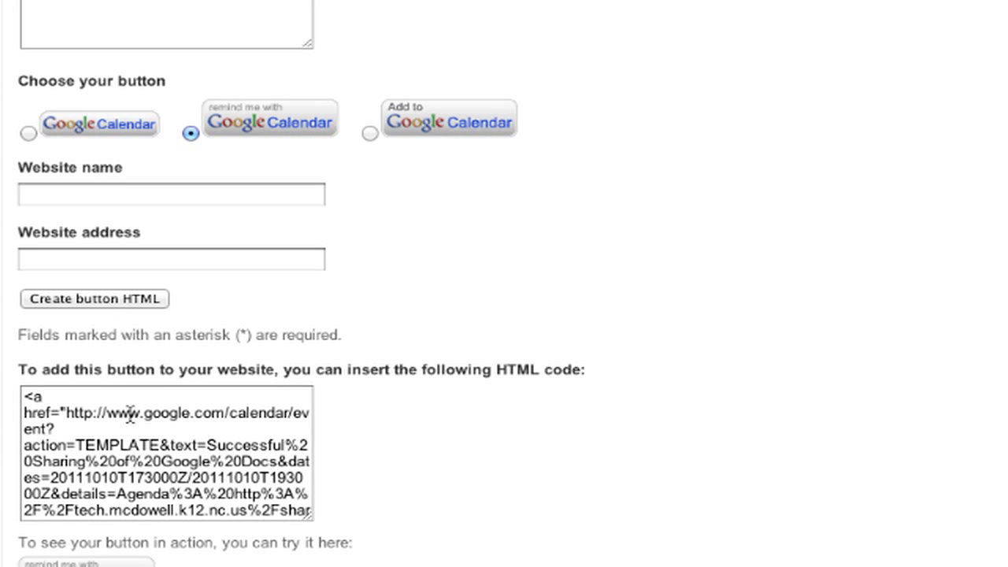
{"action": "left_click_drag", "start_coordinate": [24, 397], "coordinate": [260, 561]}
{"action": "key", "text": "ctrl+c"}
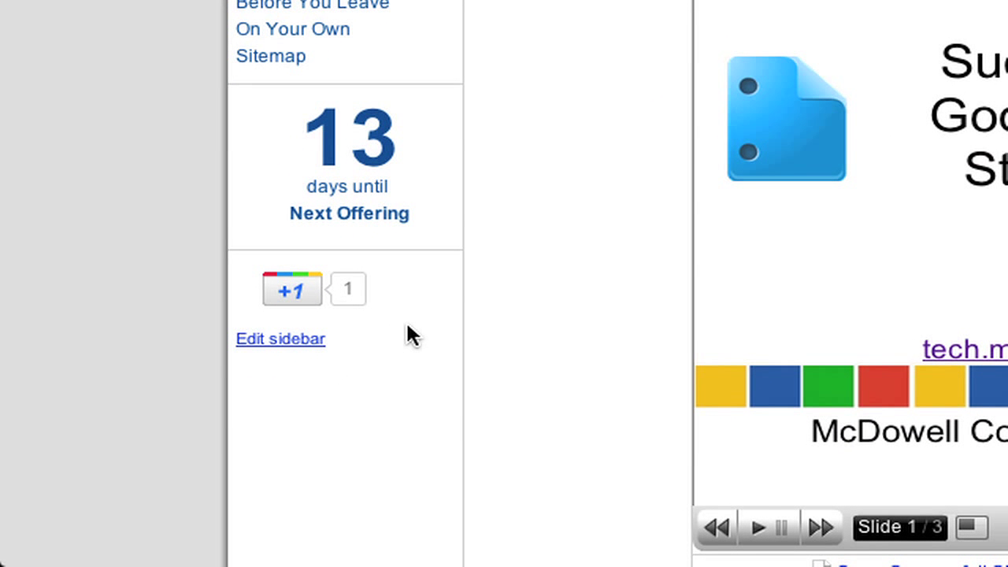
Step: Add a Text Box to the sidebar layout, placed between Countdown and the +1 Button
{"action": "left_click", "coordinate": [297, 339]}
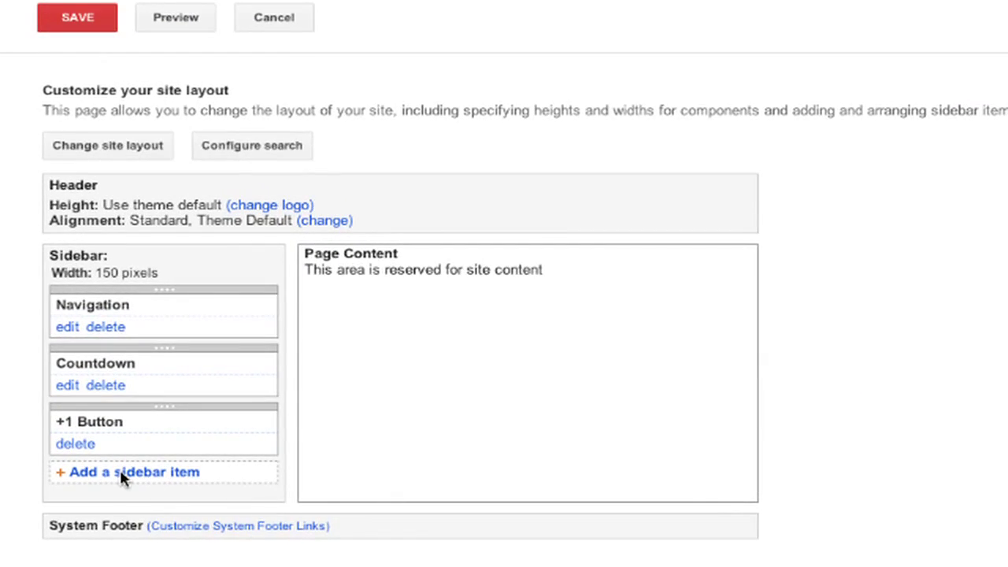
{"action": "left_click", "coordinate": [122, 472]}
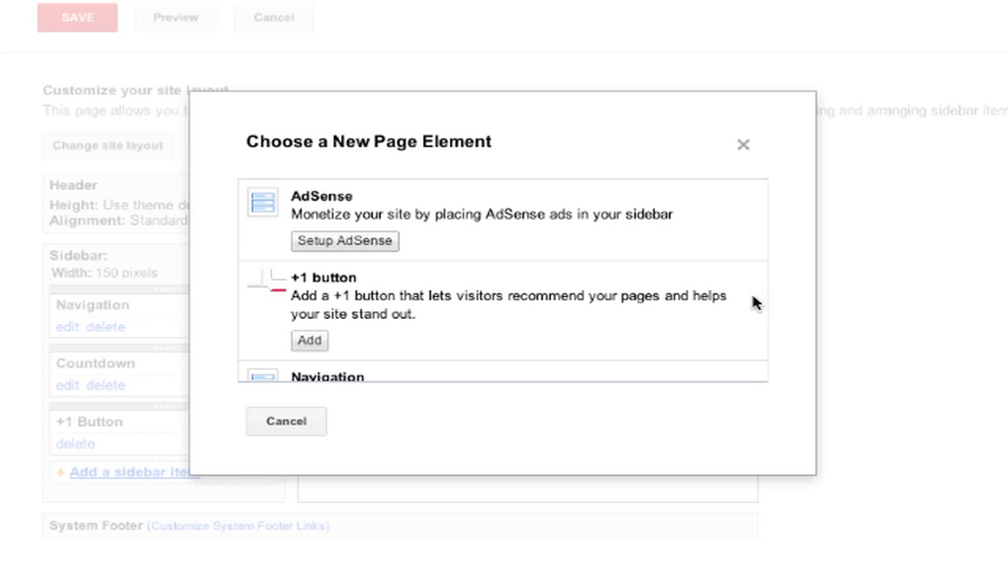
{"action": "left_click_drag", "start_coordinate": [762, 226], "coordinate": [761, 270]}
{"action": "left_click", "coordinate": [323, 329]}
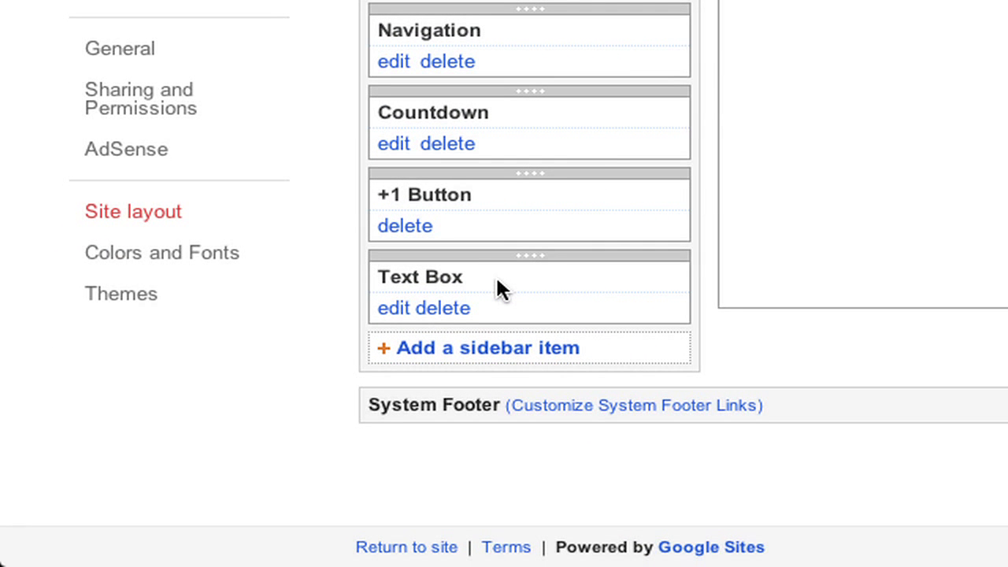
{"action": "left_click_drag", "start_coordinate": [498, 279], "coordinate": [486, 223]}
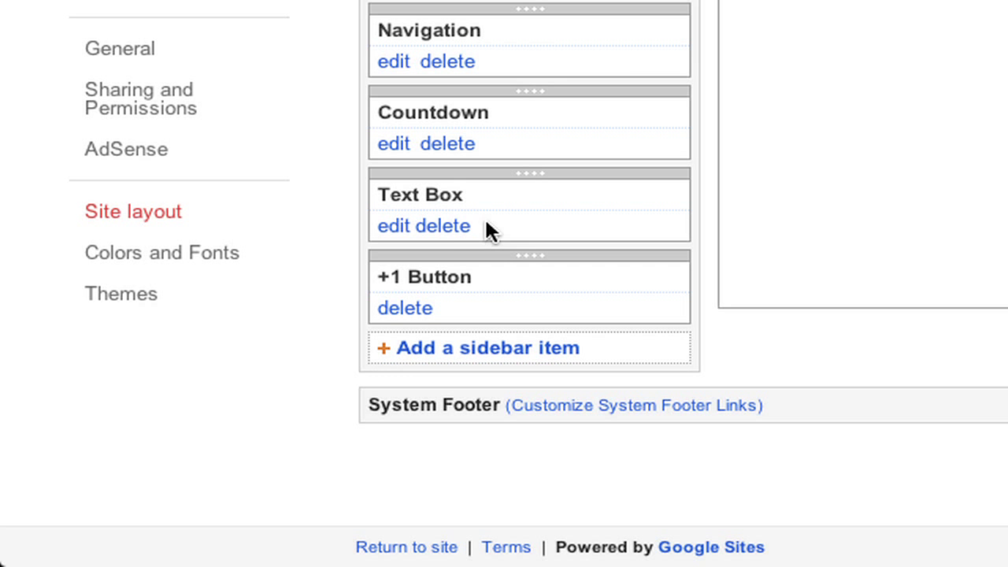
Step: Paste the calendar button code into the Text Box's HTML content, preview it, and confirm
{"action": "left_click", "coordinate": [392, 227]}
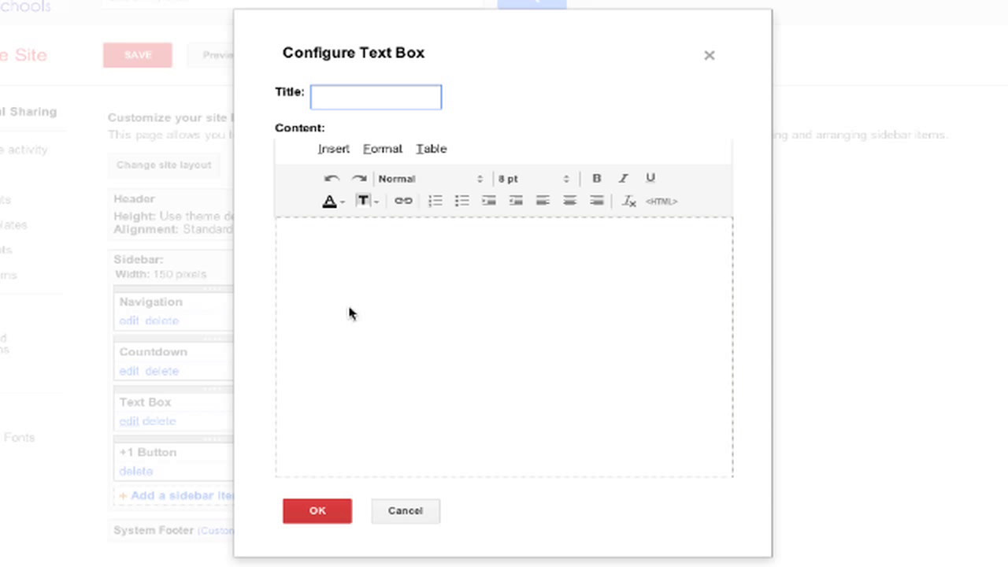
{"action": "left_click", "coordinate": [352, 260]}
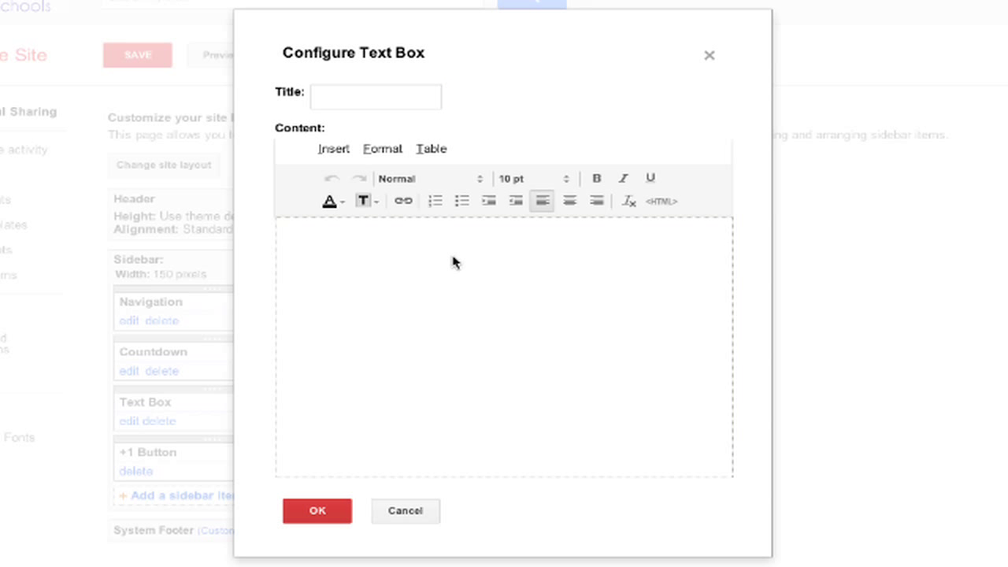
{"action": "left_click", "coordinate": [661, 204]}
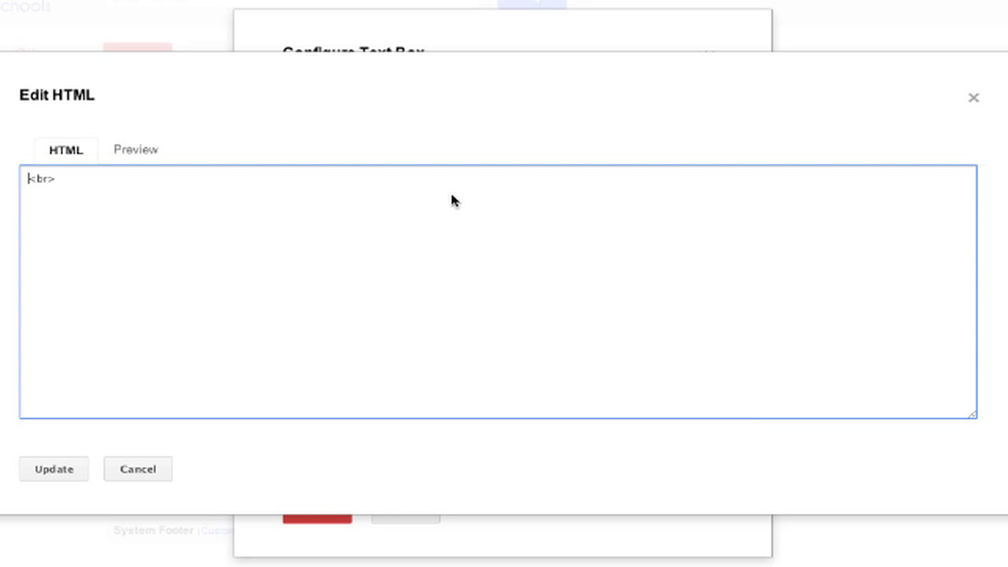
{"action": "key", "text": "ctrl+v"}
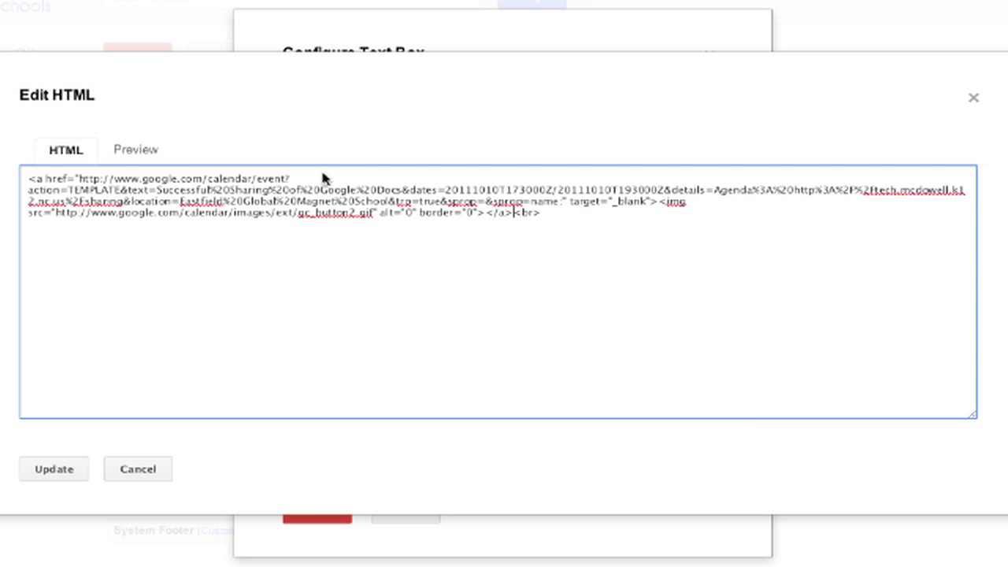
{"action": "left_click", "coordinate": [154, 156]}
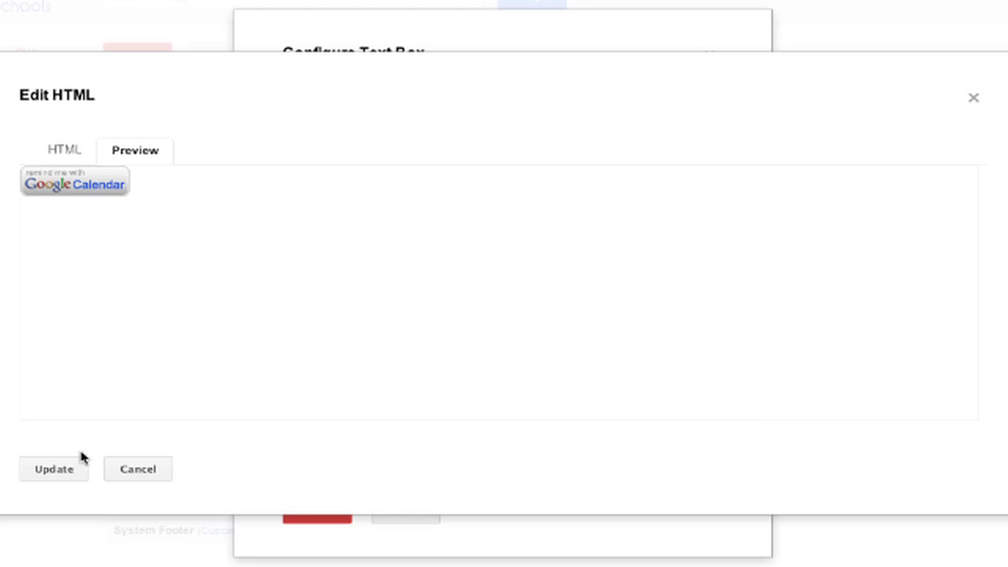
{"action": "left_click", "coordinate": [67, 471]}
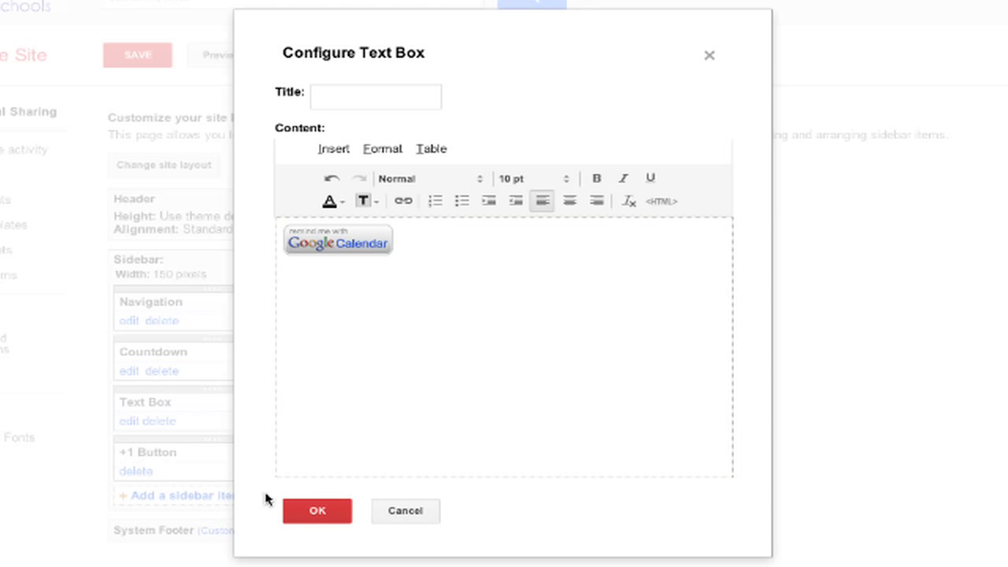
{"action": "left_click", "coordinate": [314, 512]}
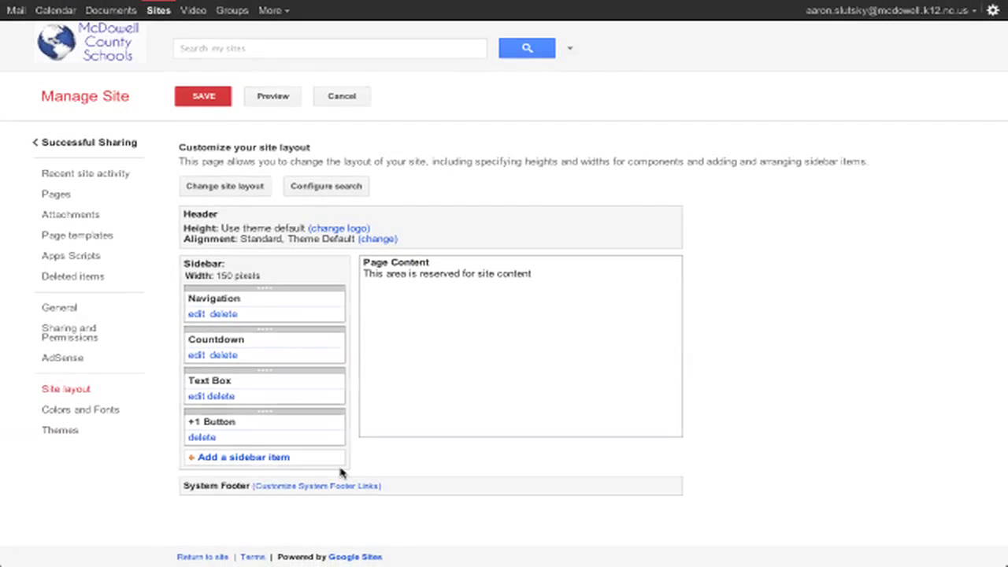
Step: Save the layout and return to the Successful Sharing home page to view its sidebar
{"action": "left_click", "coordinate": [209, 103]}
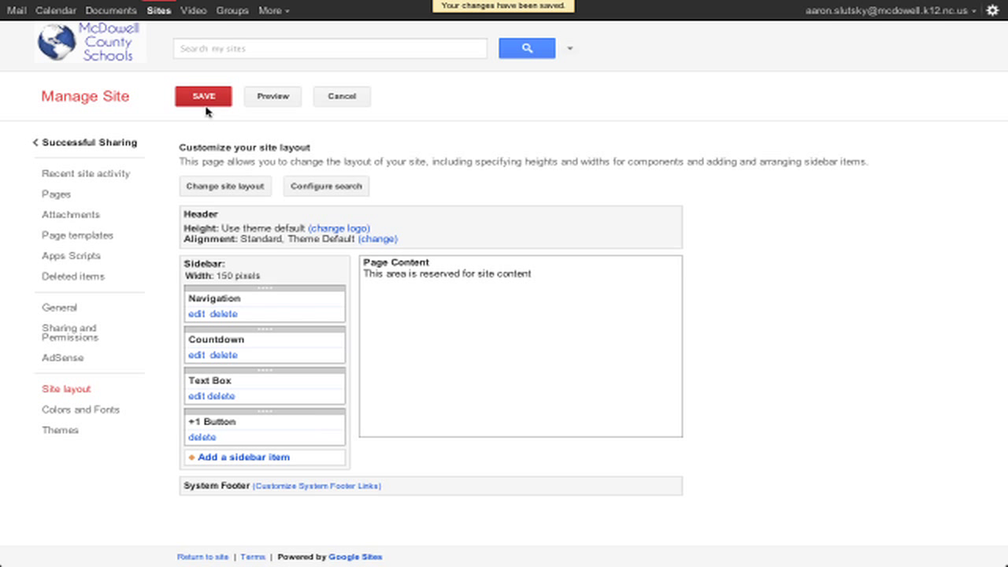
{"action": "left_click", "coordinate": [109, 145]}
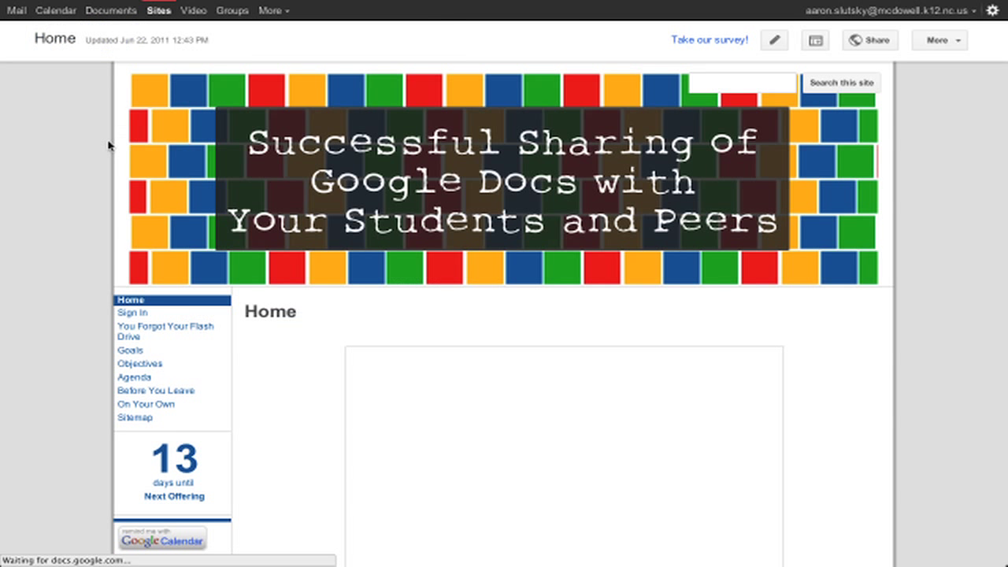
{"action": "scroll", "coordinate": [185, 308], "scroll_direction": "down", "scroll_amount": 2}
{"action": "scroll", "coordinate": [184, 314], "scroll_direction": "down", "scroll_amount": 1}
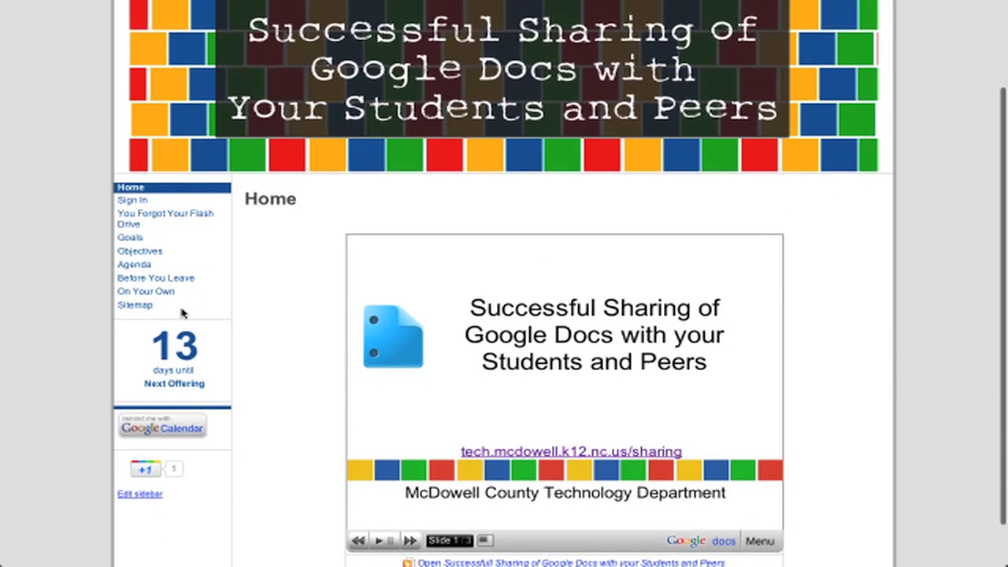
Step: Use the site's remind-me button to save Successful Sharing of Google Docs to Google Calendar
{"action": "left_click", "coordinate": [202, 436]}
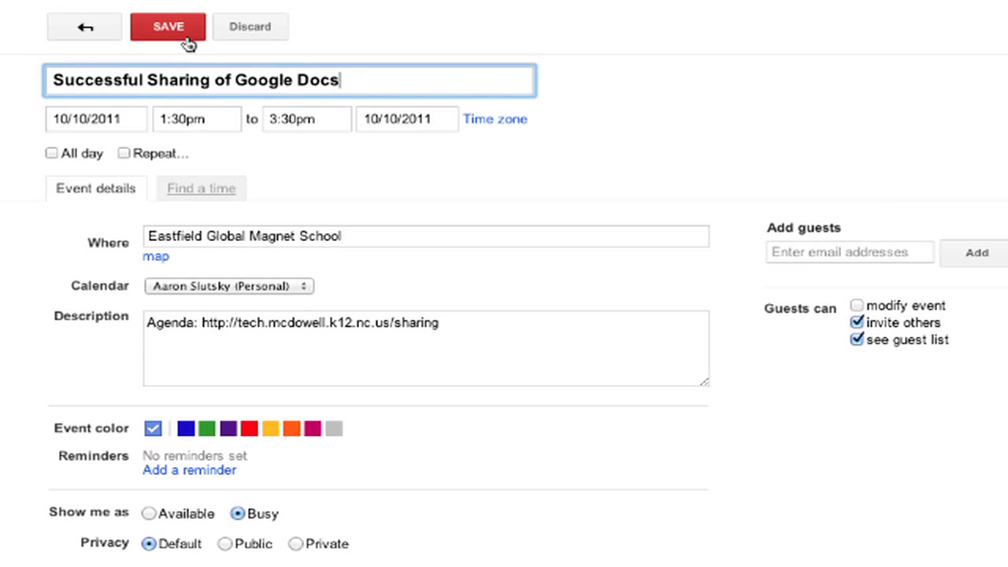
{"action": "left_click", "coordinate": [186, 37]}
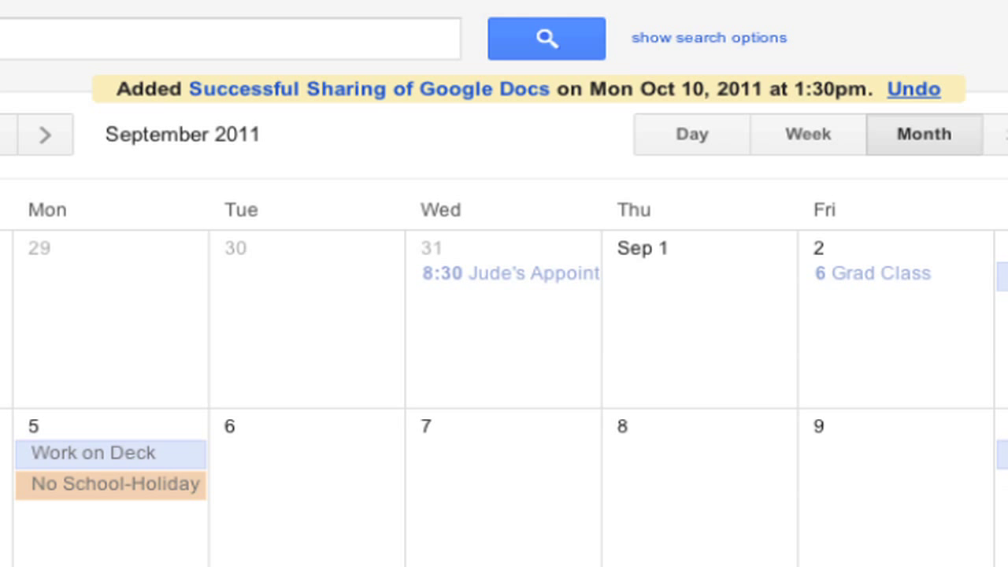